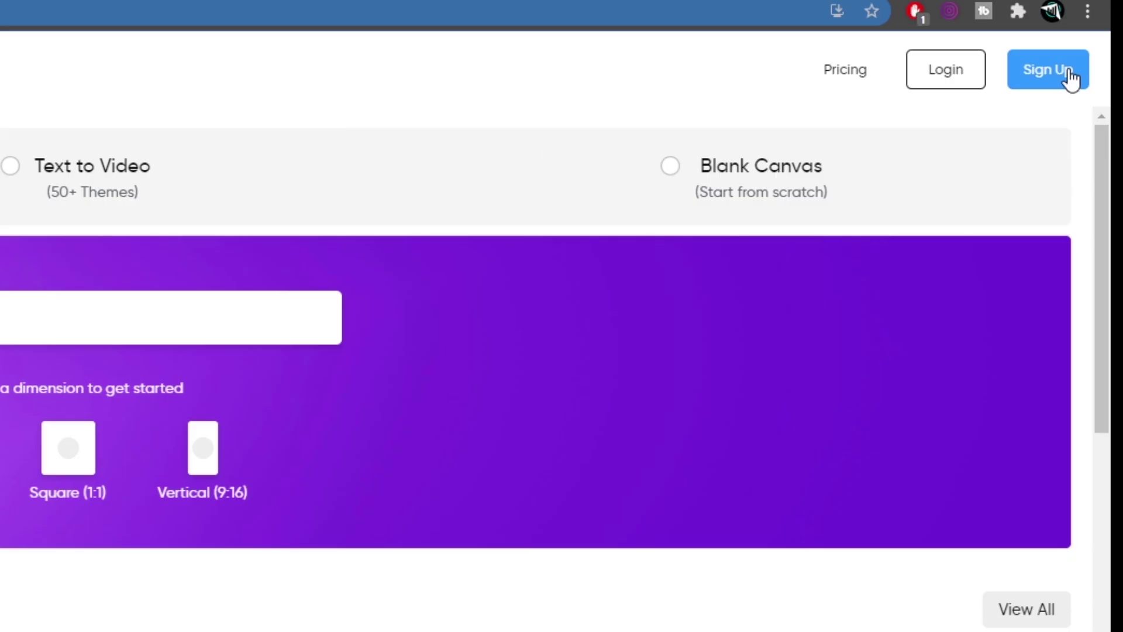
Step: Sign in to InVideo and start a Blank Canvas video at the Wide (16:9) size
click(1094, 65)
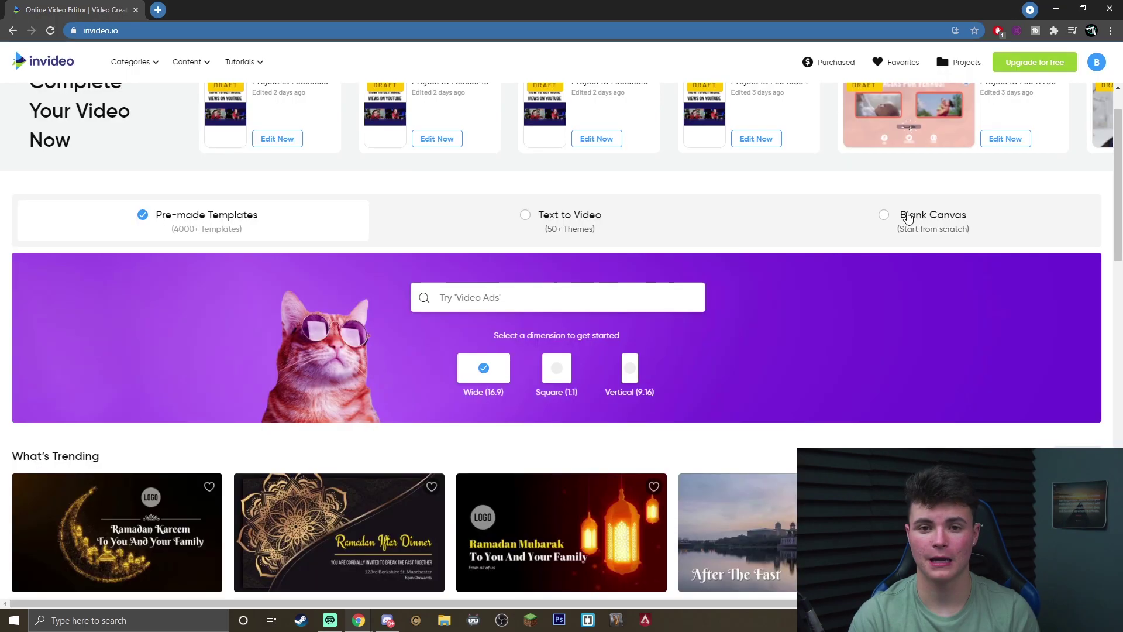
click(907, 216)
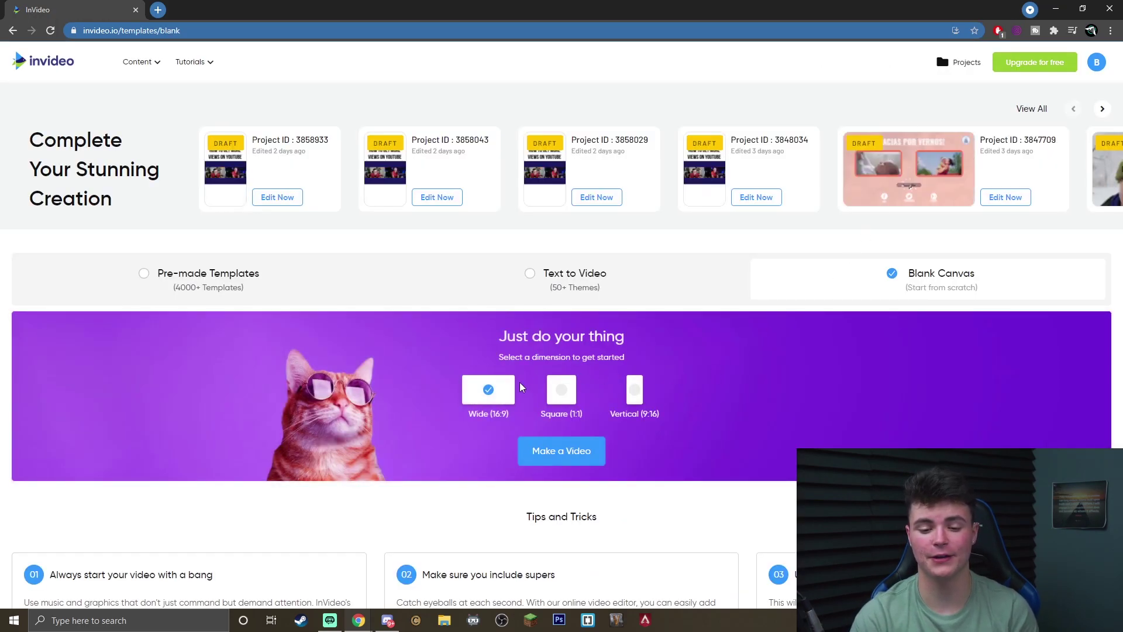
scroll(550, 359, down, 1)
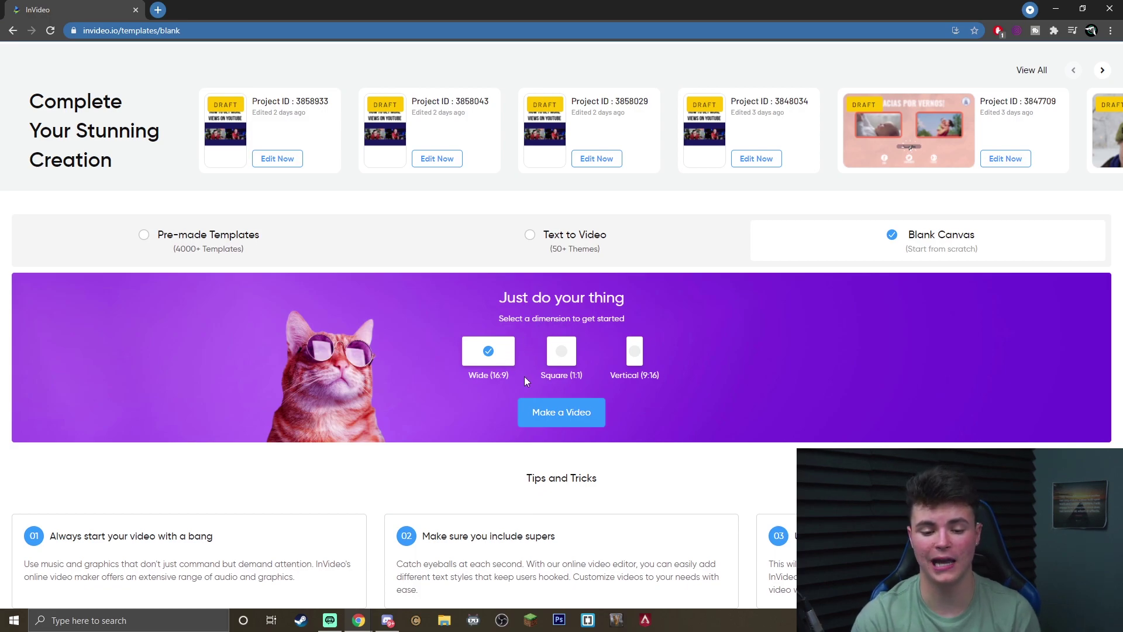
Step: Create the blank 16:9 video and change its canvas background to bright blue (#0078ff)
click(550, 415)
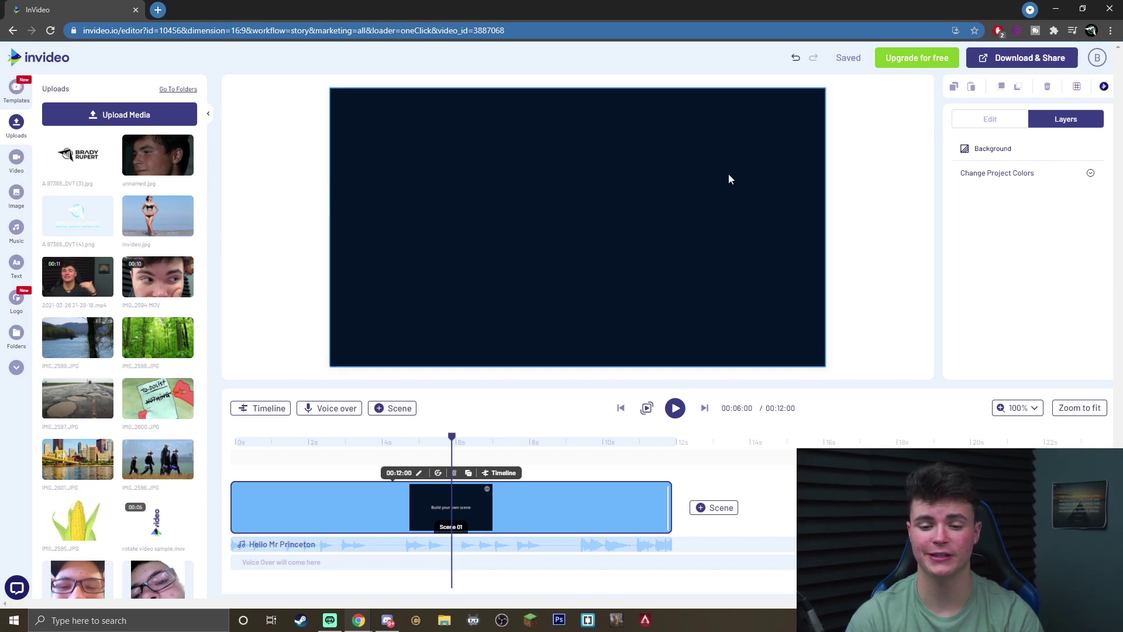
click(705, 153)
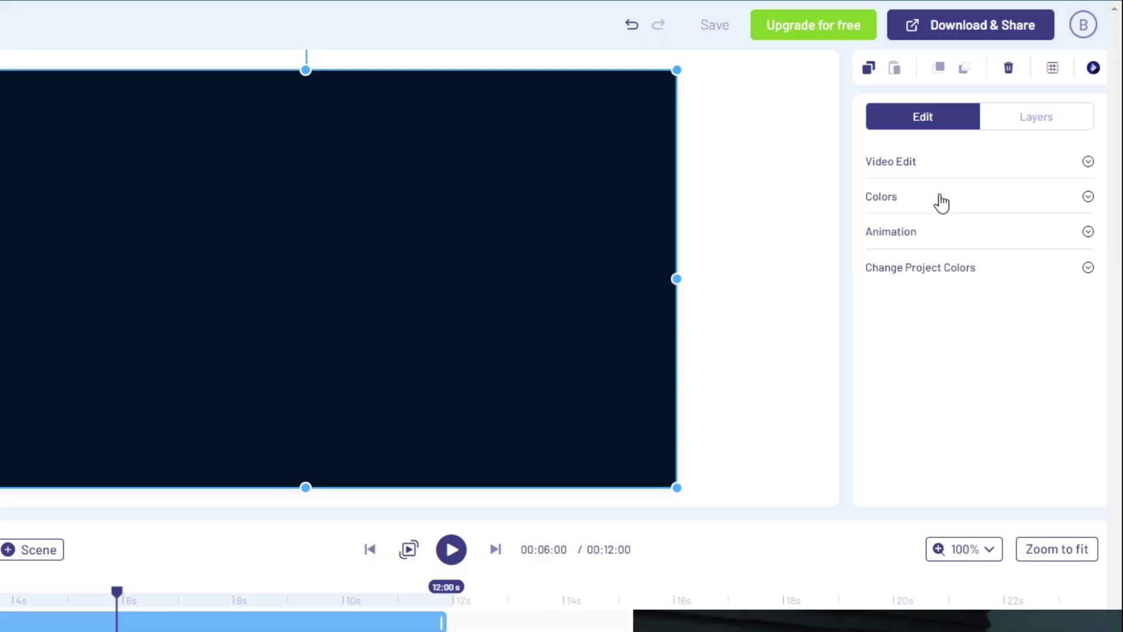
click(942, 202)
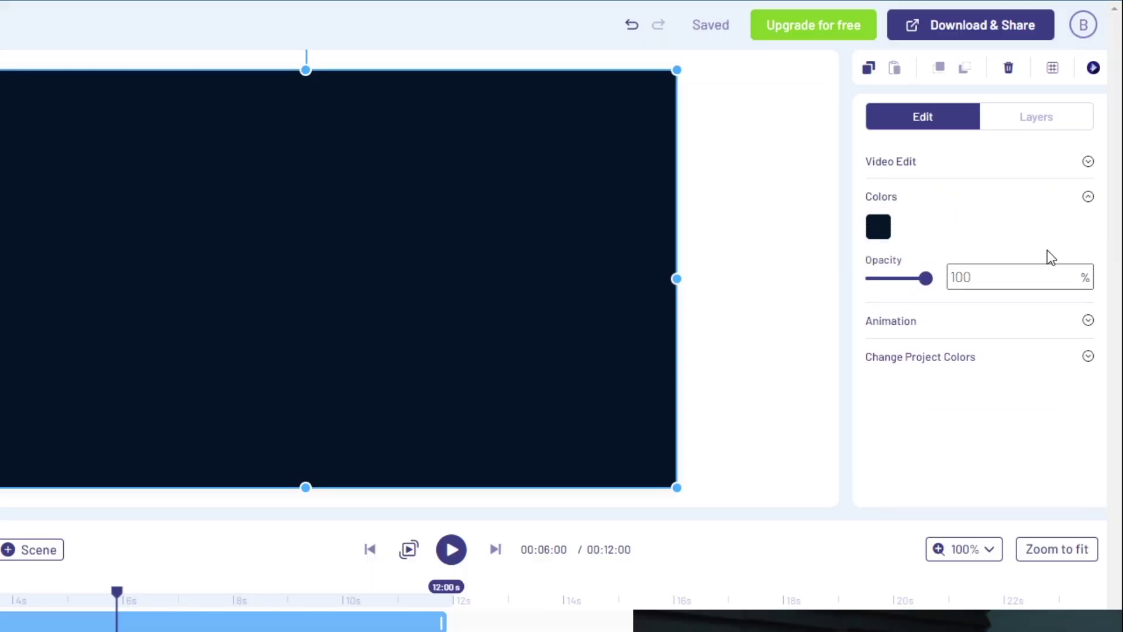
click(884, 231)
click(1059, 219)
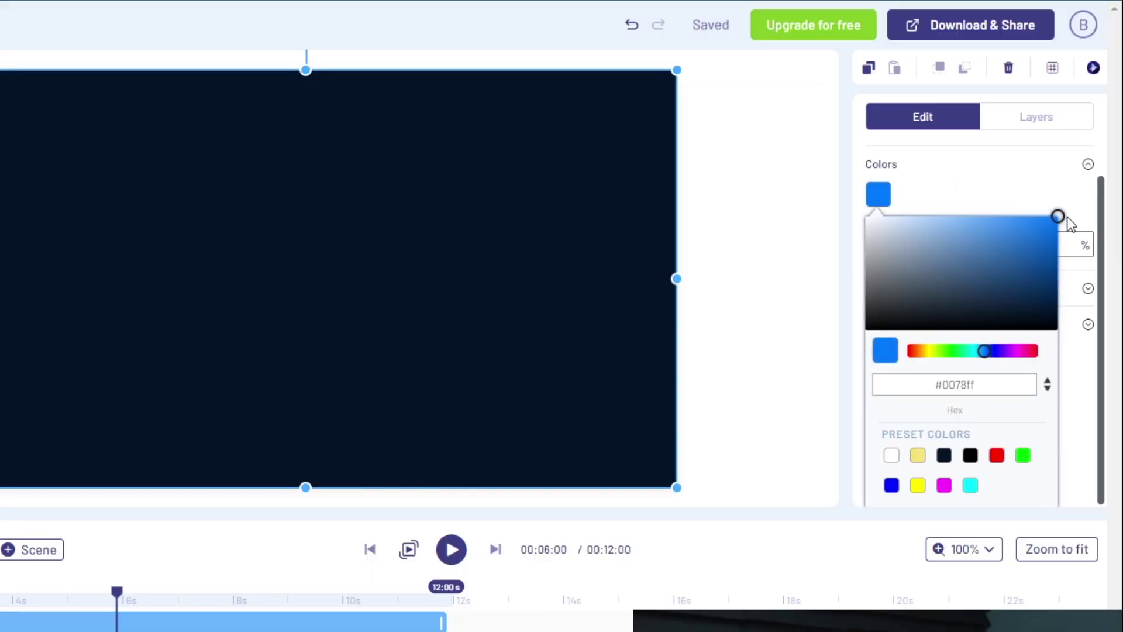
click(943, 199)
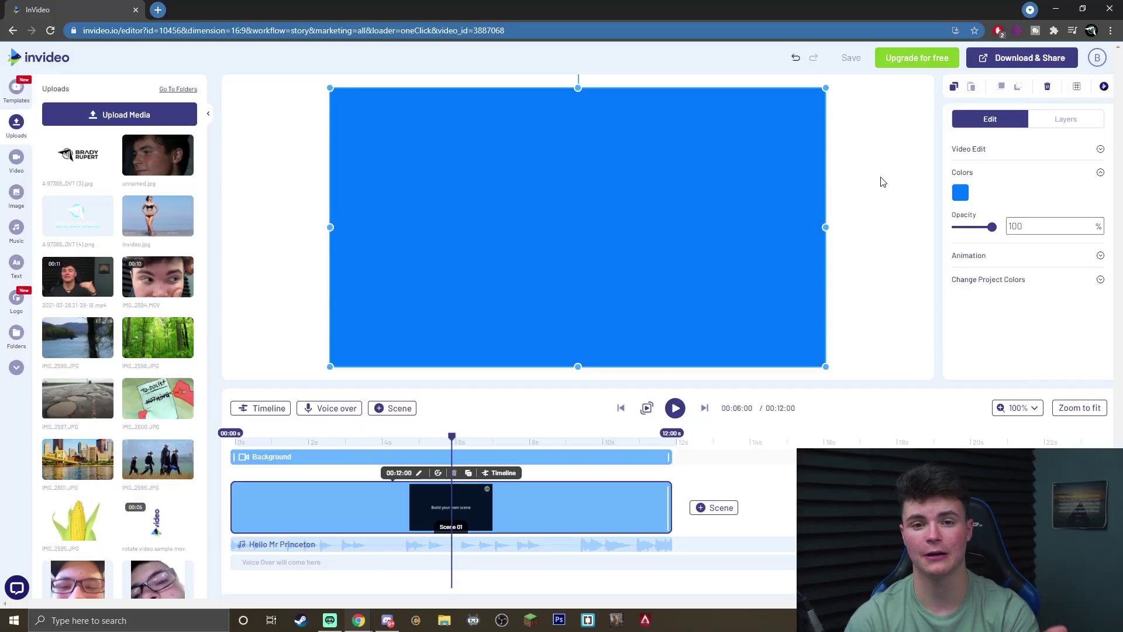
click(320, 194)
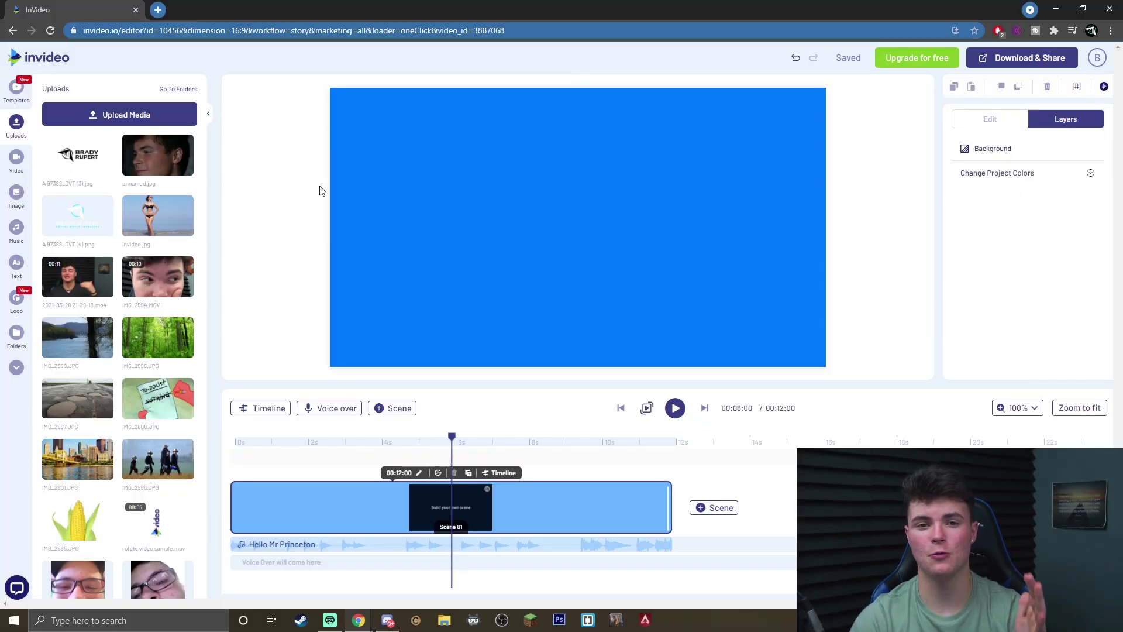
Step: Find the letter P in the Masks library and place it near the top centre of the canvas
click(17, 367)
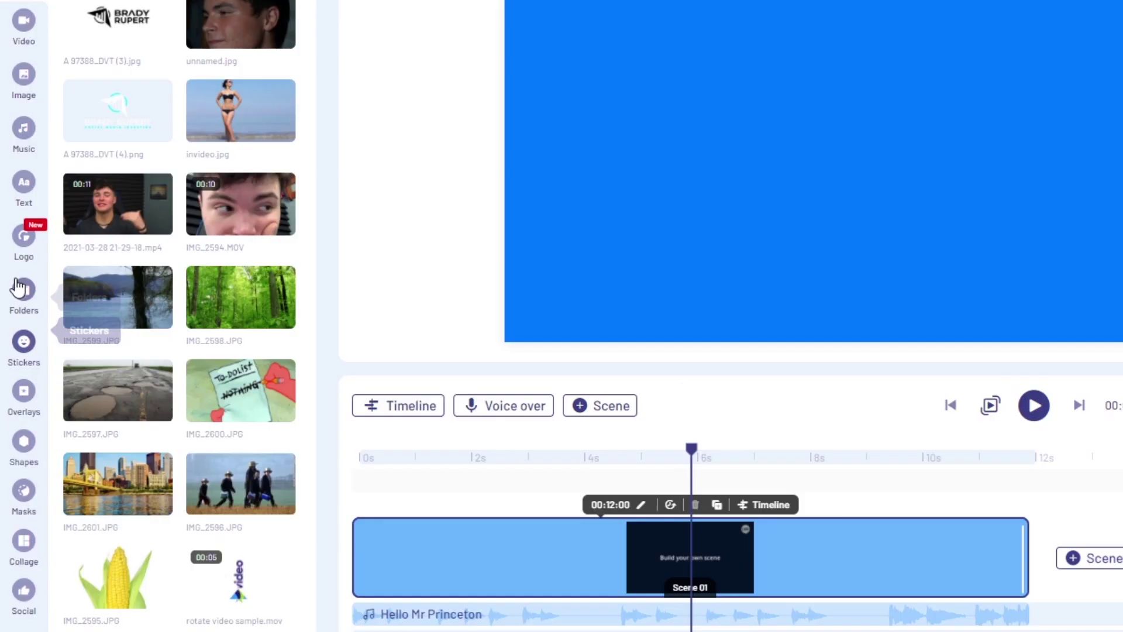
scroll(35, 331, down, 1)
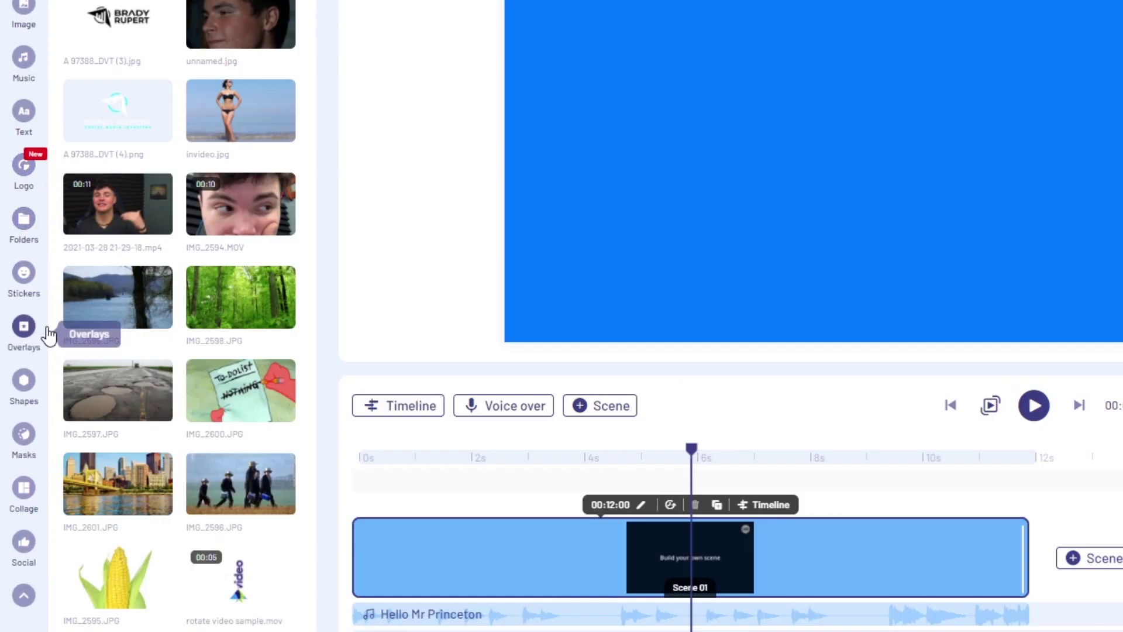
click(23, 435)
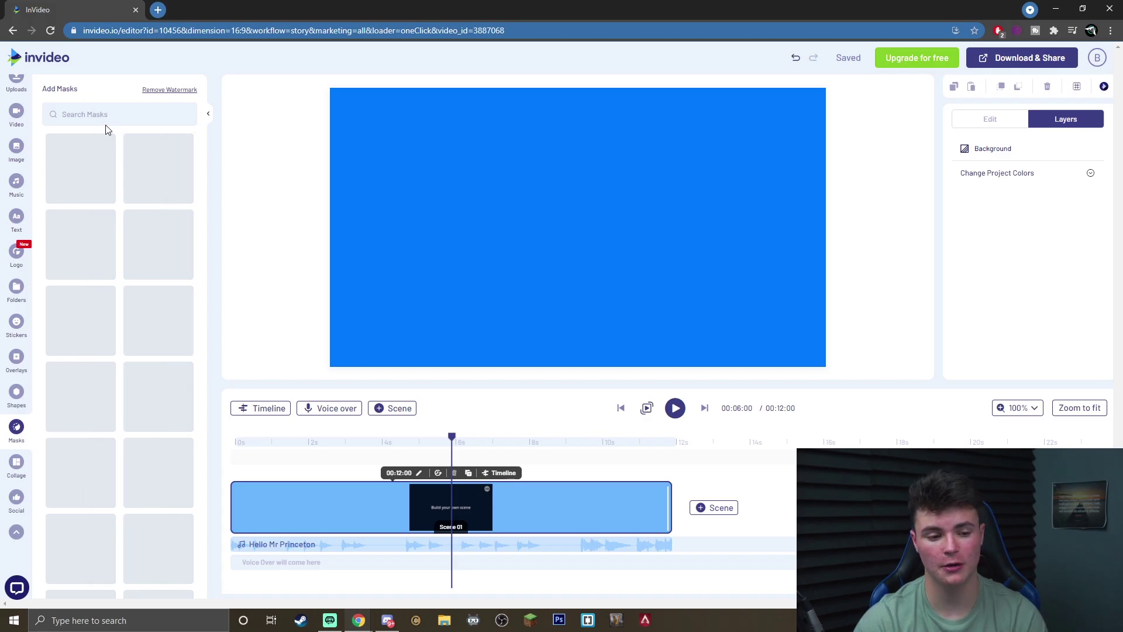
scroll(146, 268, down, 2)
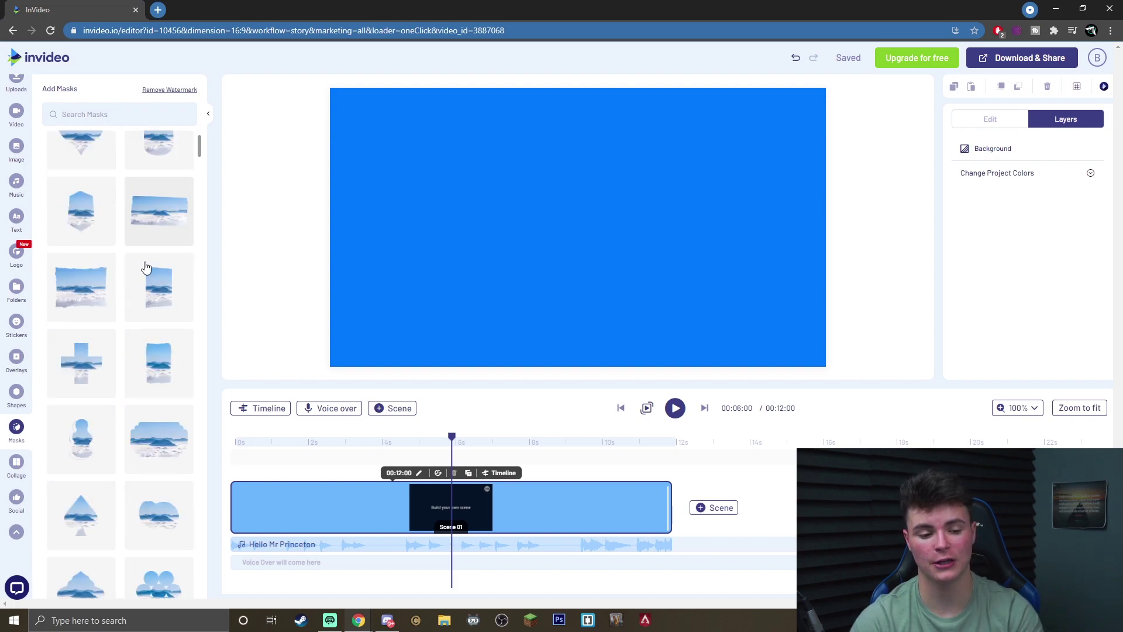
scroll(117, 154, up, 2)
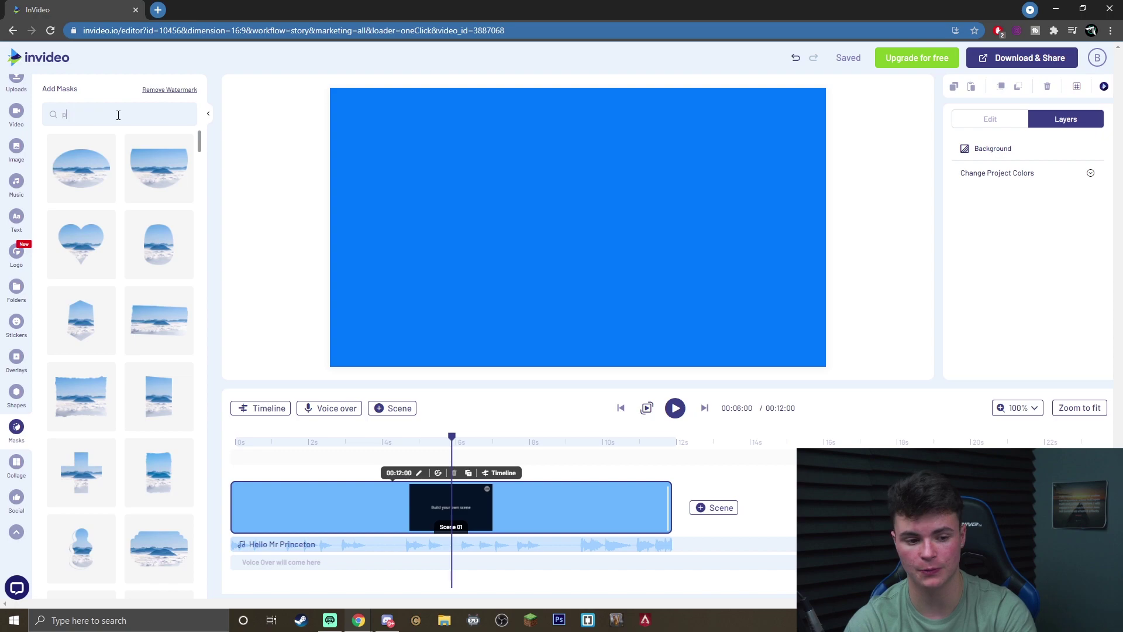
text(p)
click(96, 143)
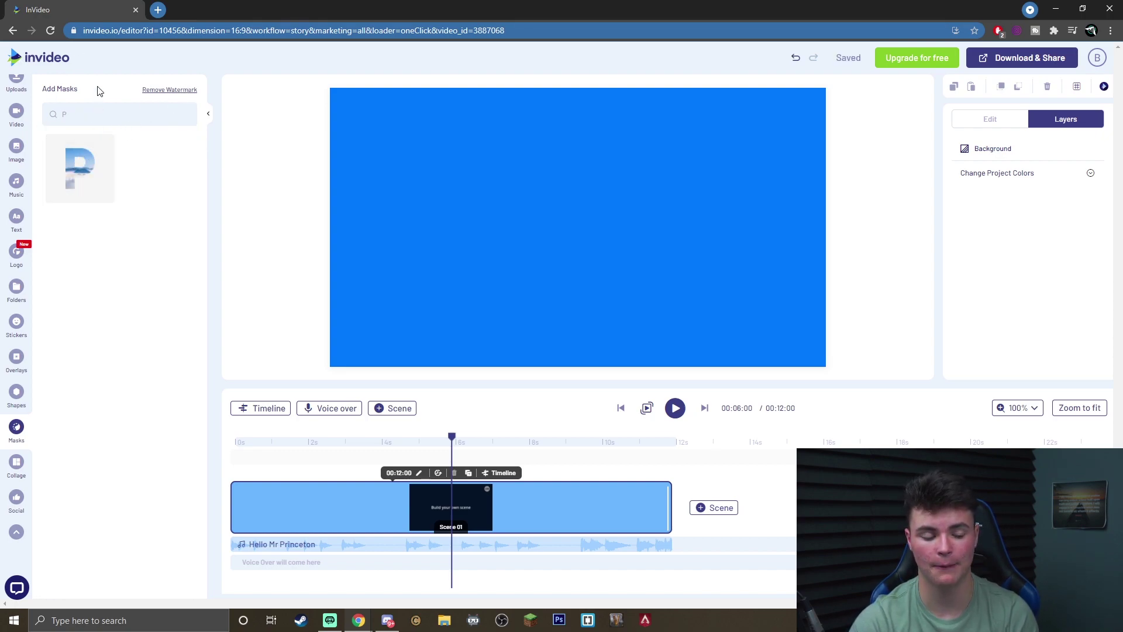
drag(80, 169, 492, 147)
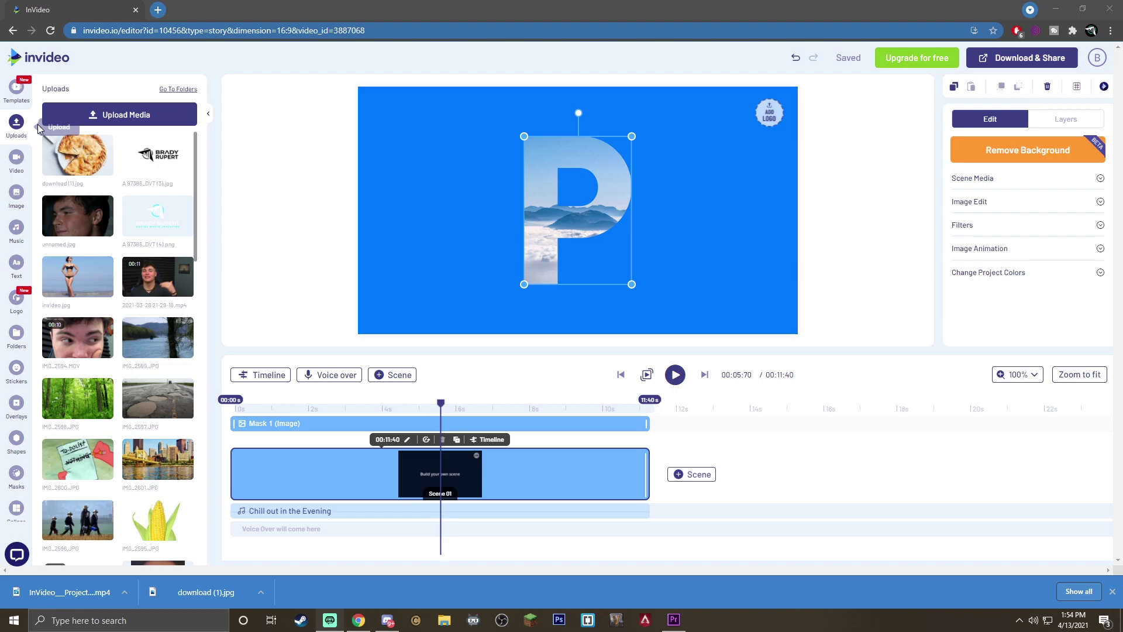
Step: Fill the P mask with an uploaded video clip, also trying a stock video with iStock excluded
scroll(47, 226, down, 1)
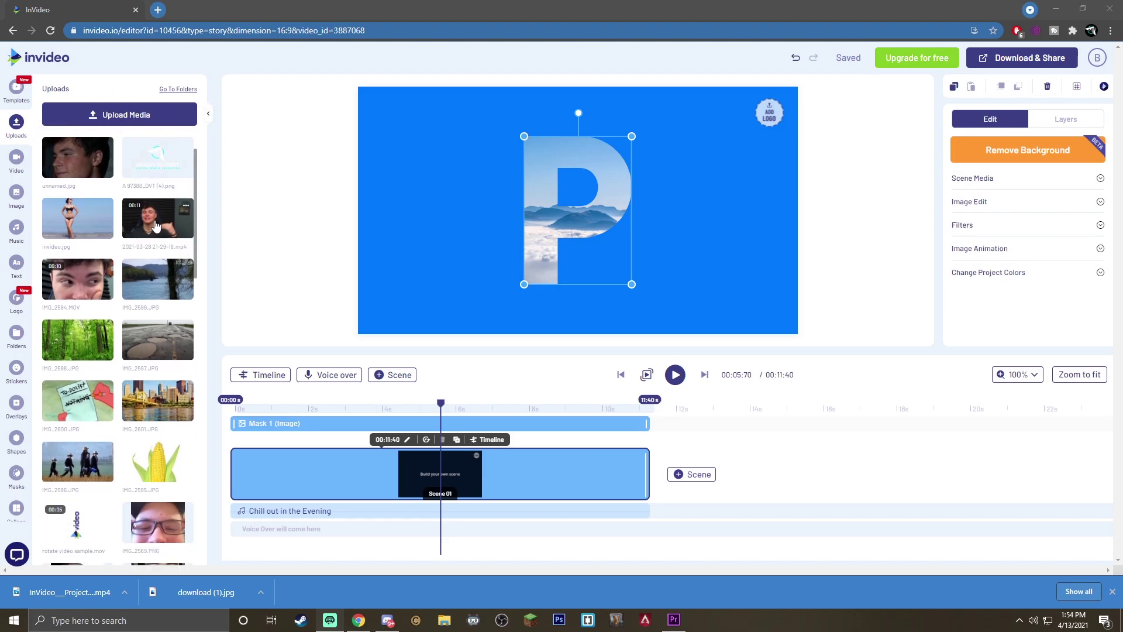
drag(147, 214, 557, 207)
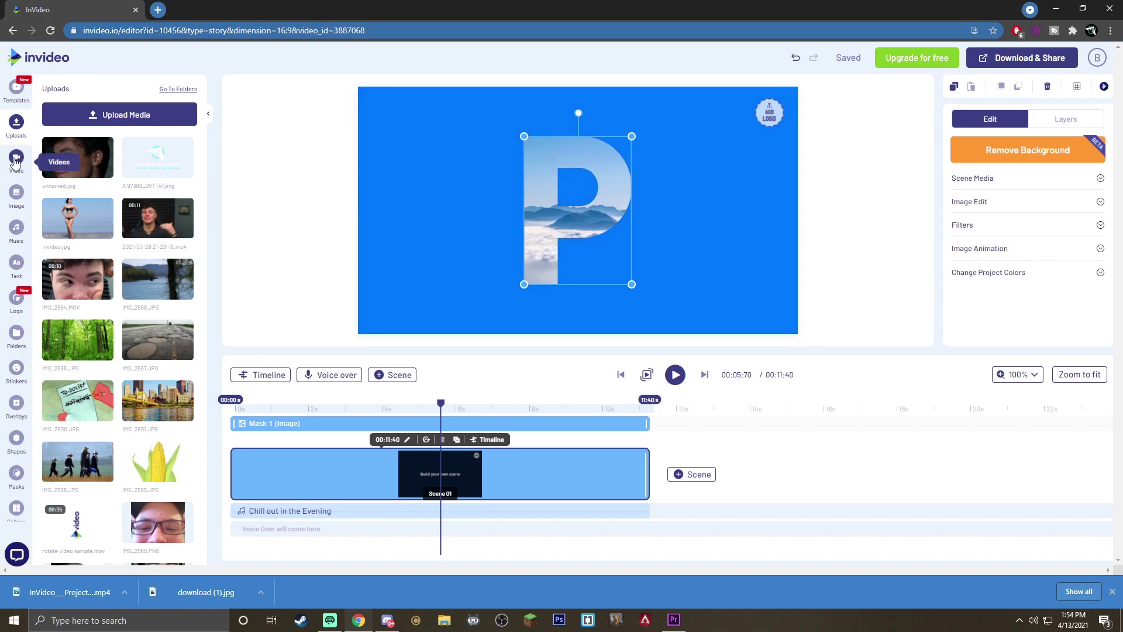
click(15, 162)
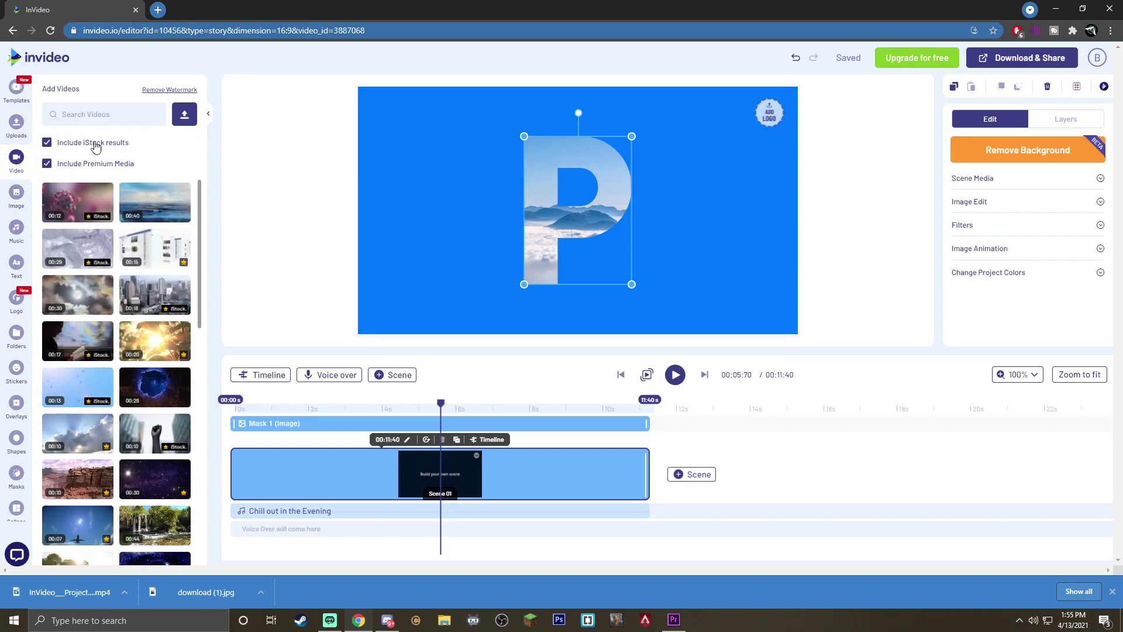
click(48, 142)
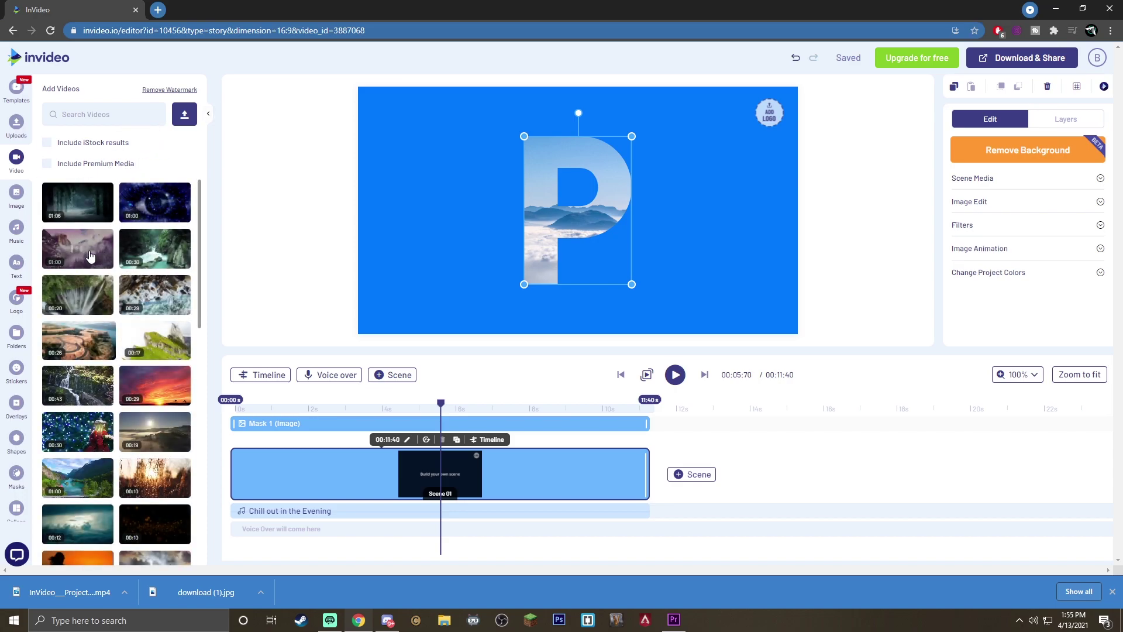
drag(91, 256, 557, 202)
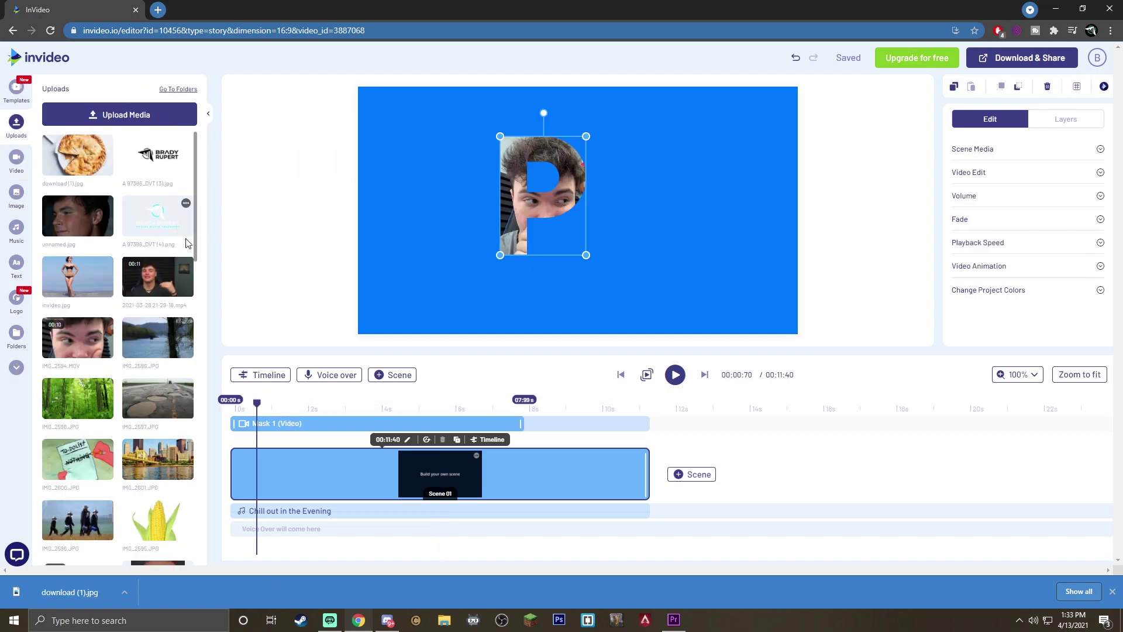
Step: Replace the P mask's media with the uploaded face video, keeping the full untrimmed clip
drag(133, 277, 514, 268)
click(496, 388)
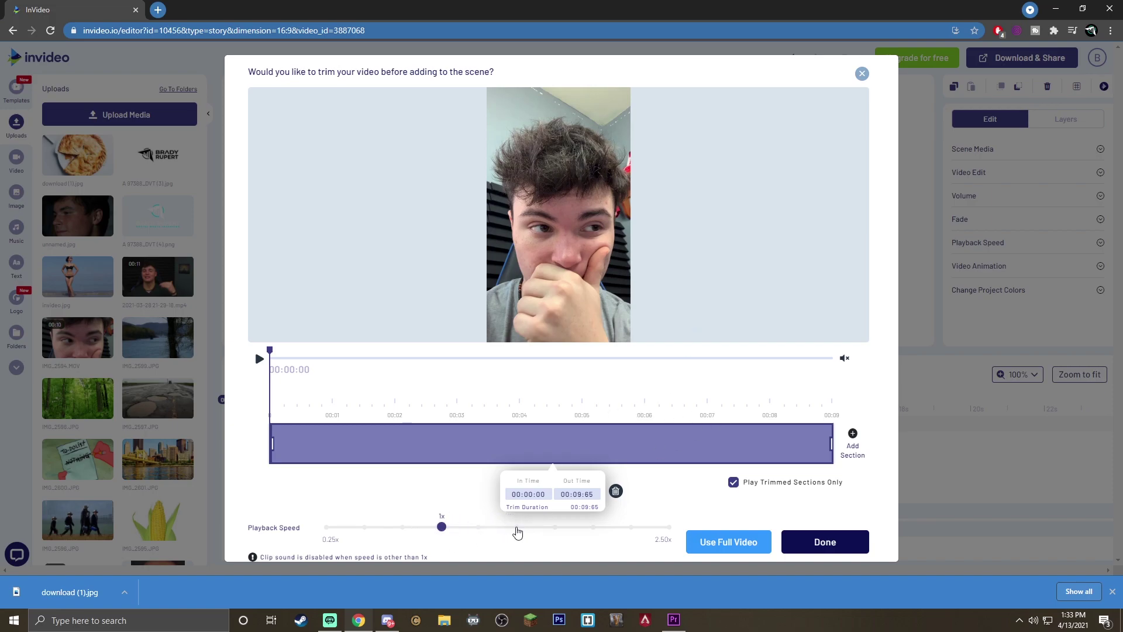
mouse_move(832, 450)
mouse_down()
mouse_move(749, 449)
mouse_move(832, 449)
mouse_up()
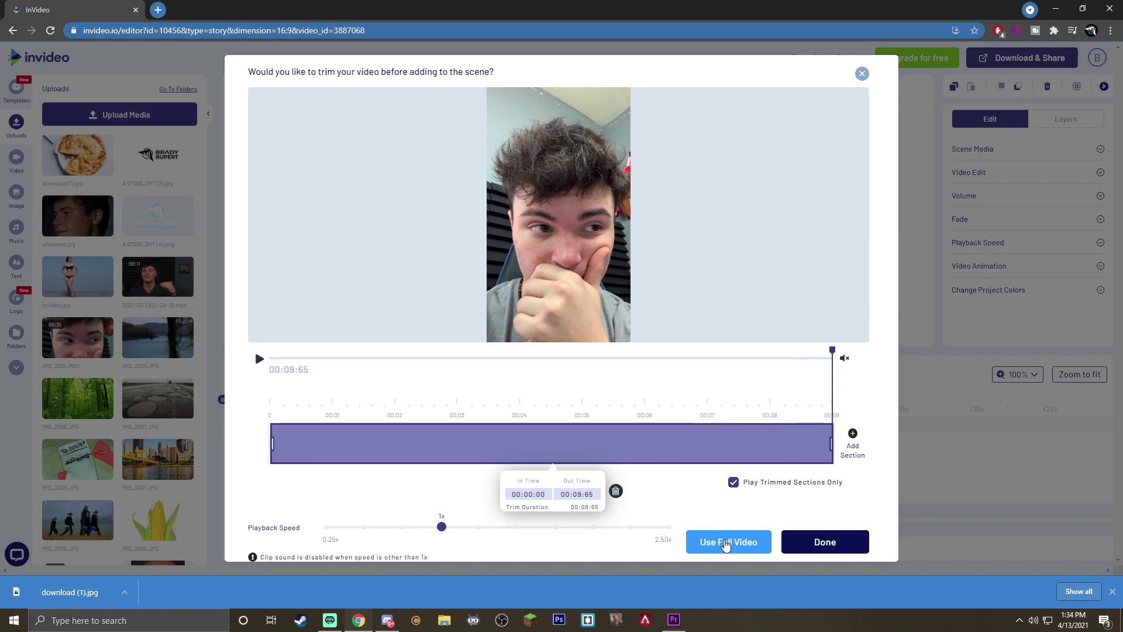
click(725, 543)
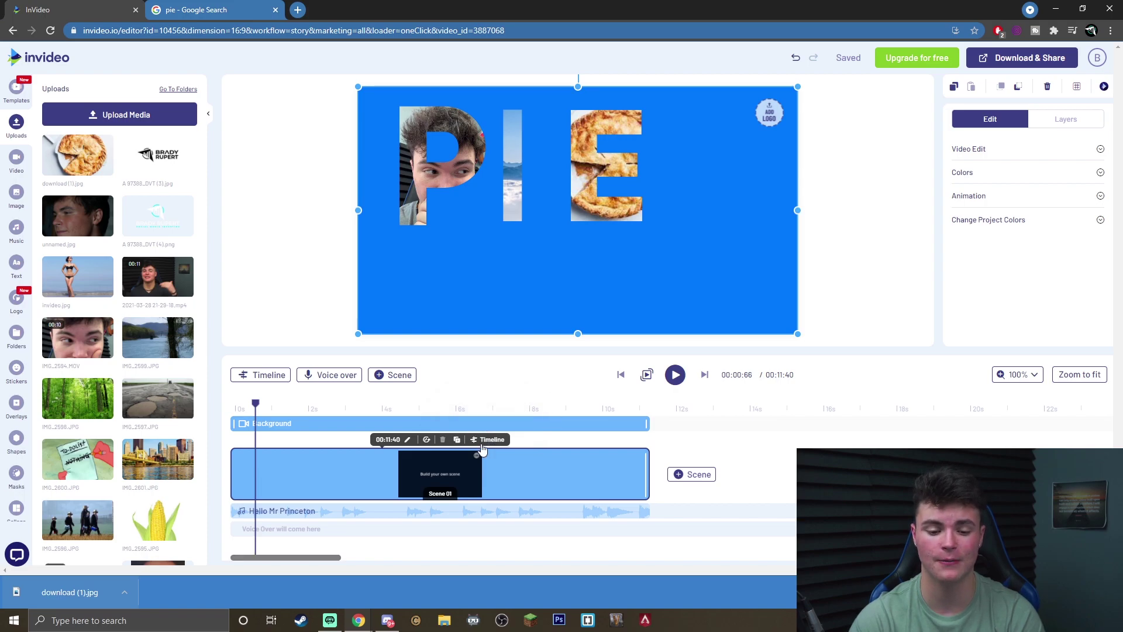
Step: Delay the I (Mask 2) and E (Mask 3) clips so the letters appear in sequence, then preview
click(490, 443)
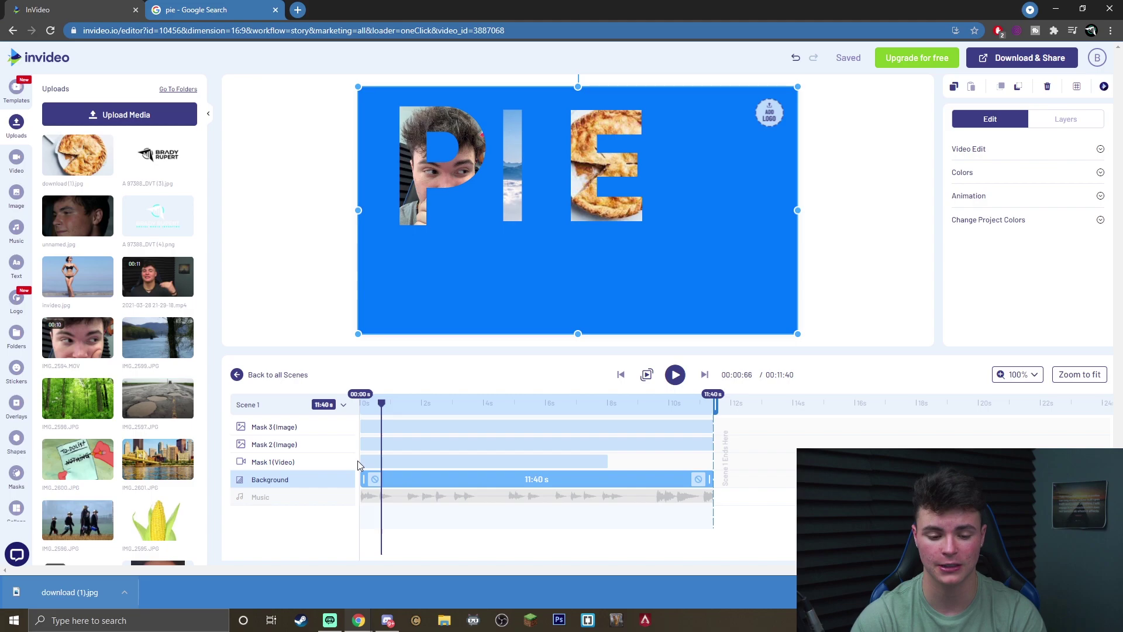
drag(363, 444, 474, 428)
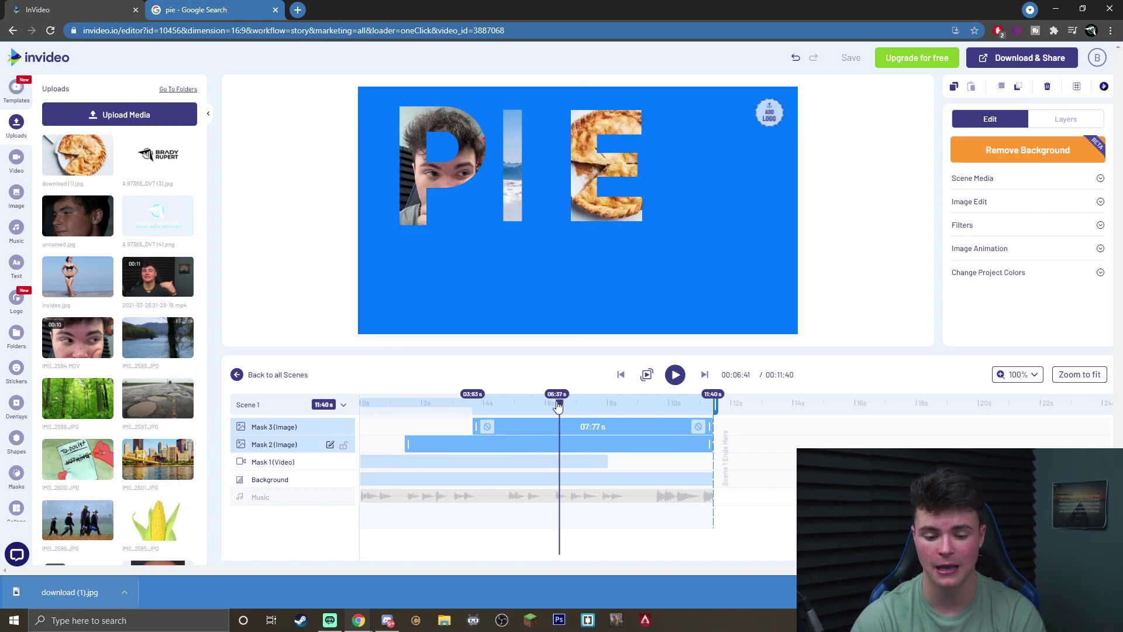
drag(559, 408, 354, 405)
click(494, 419)
key(space)
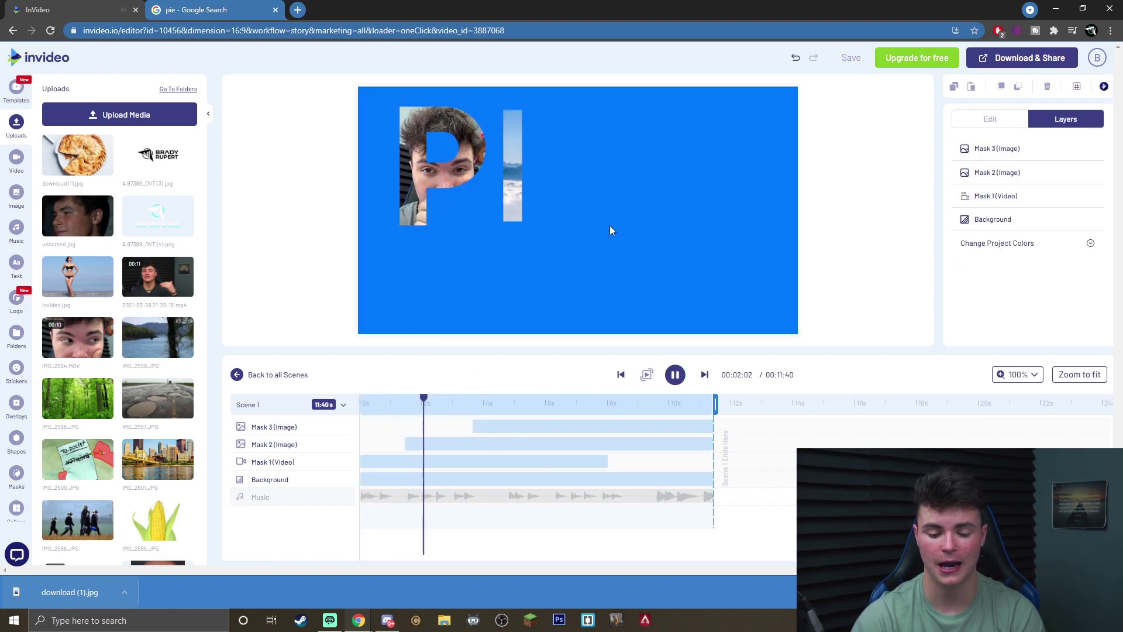
key(space)
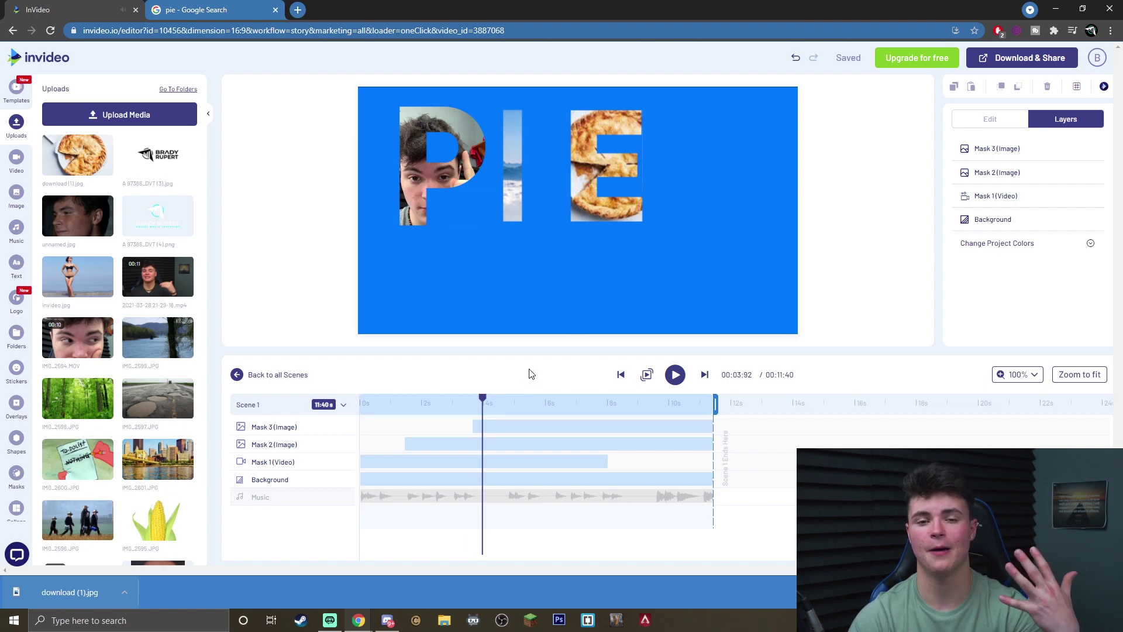
click(530, 373)
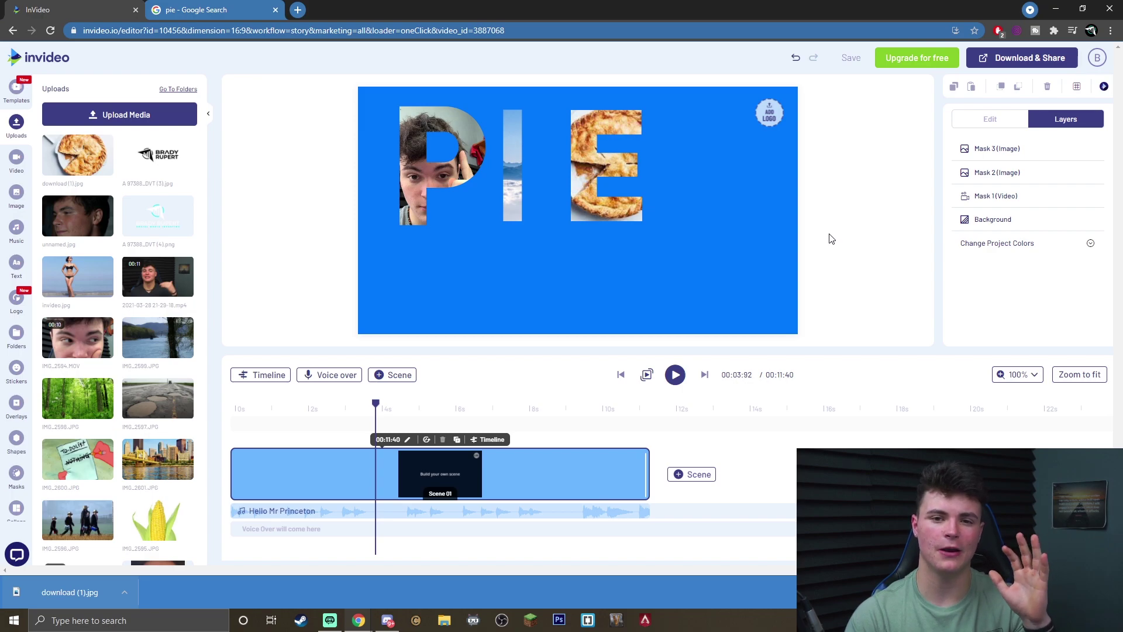
Step: Give the P video mask a 1.0s Fade From Left entrance animation
click(451, 185)
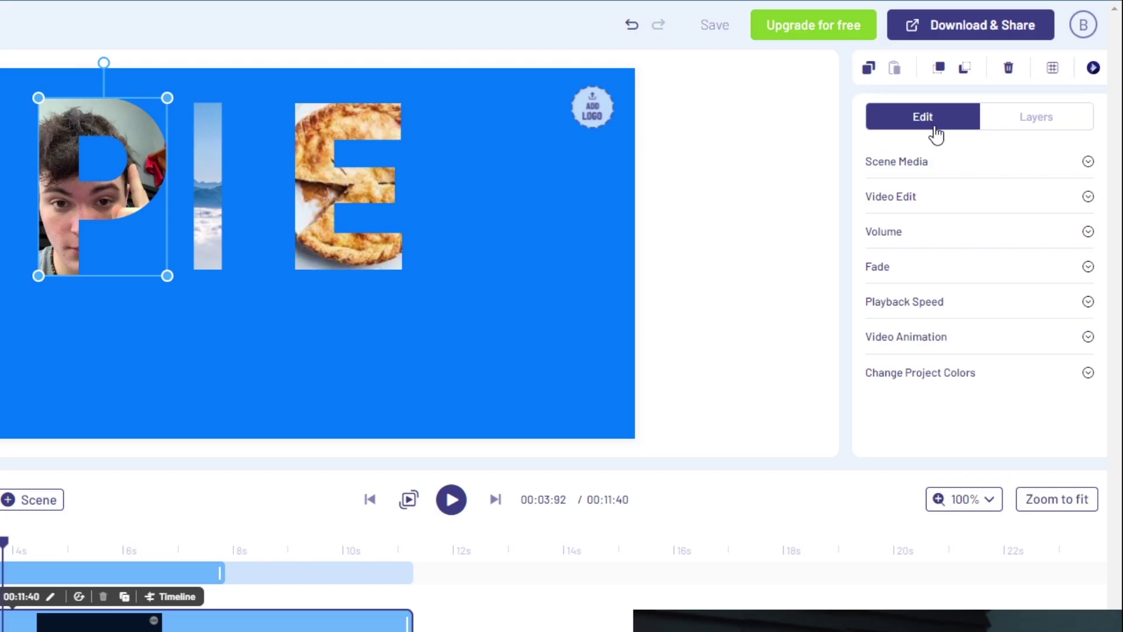
click(911, 338)
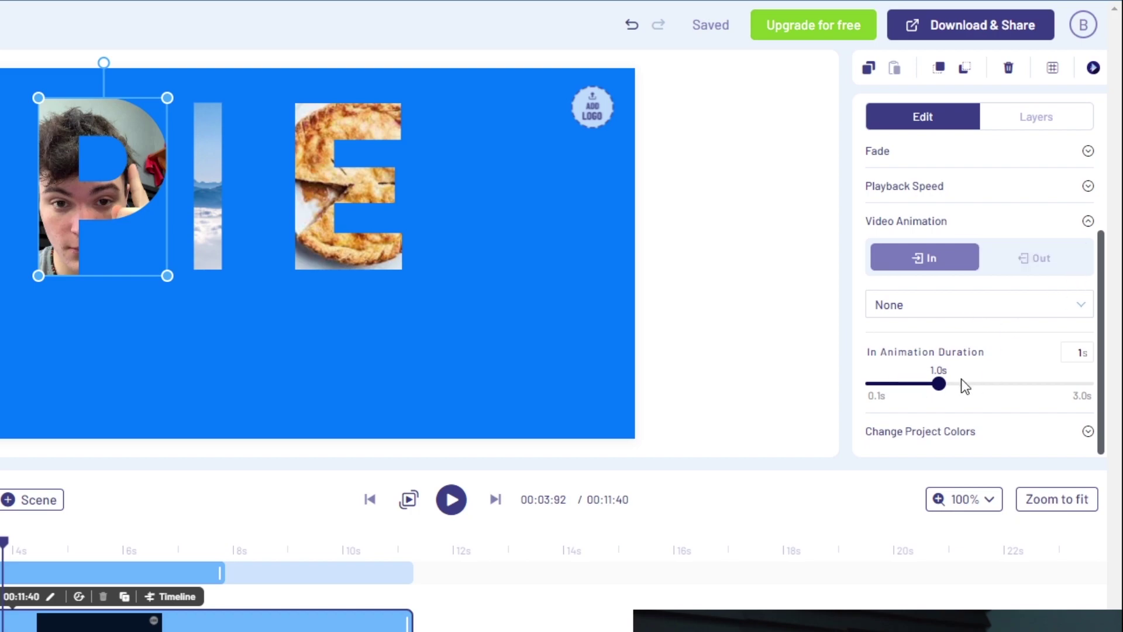
click(925, 304)
scroll(956, 319, down, 2)
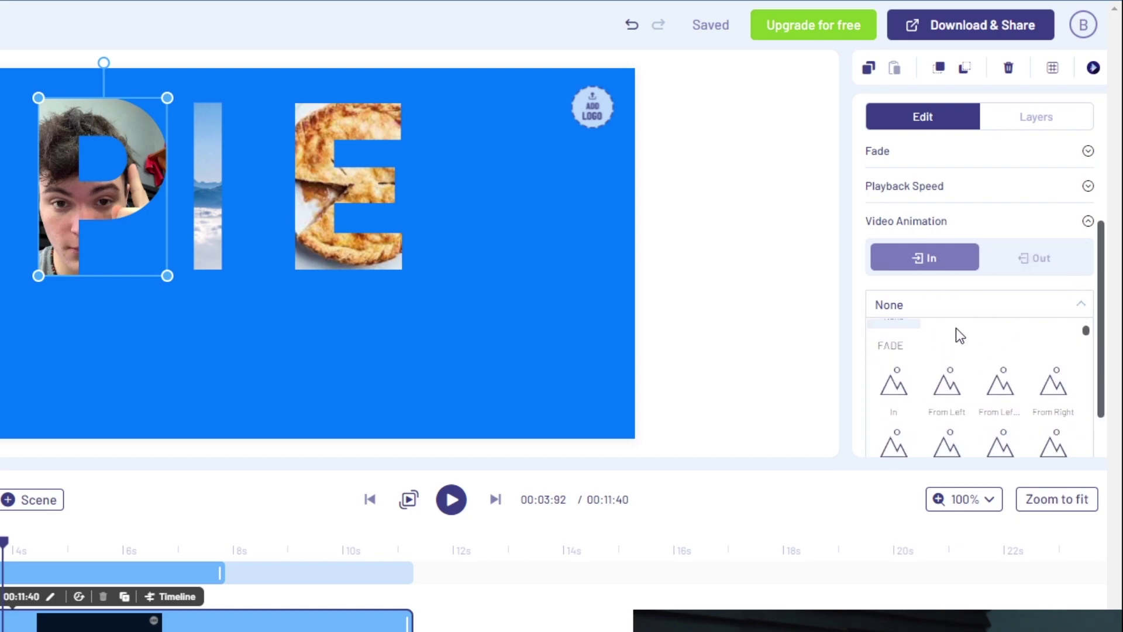
scroll(963, 396, down, 3)
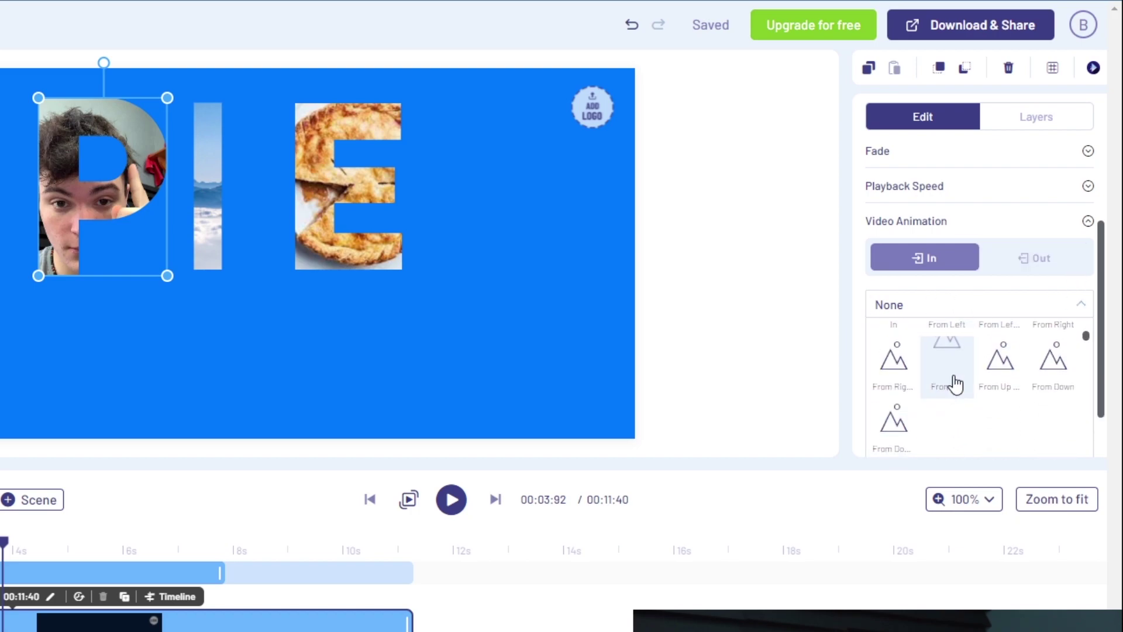
scroll(906, 376, up, 3)
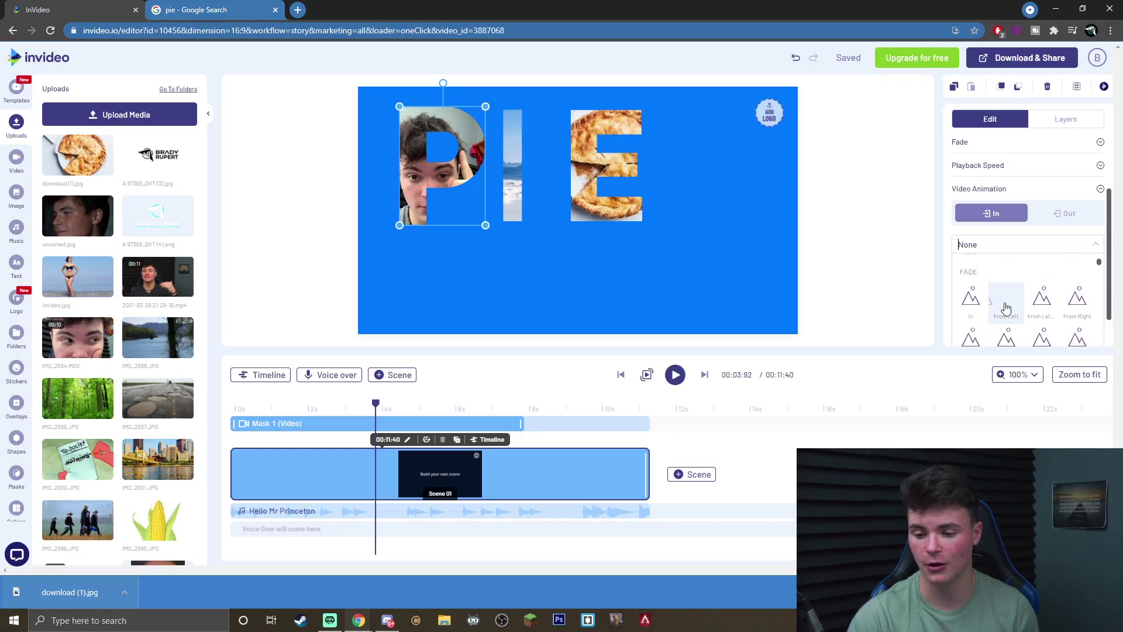
click(1005, 300)
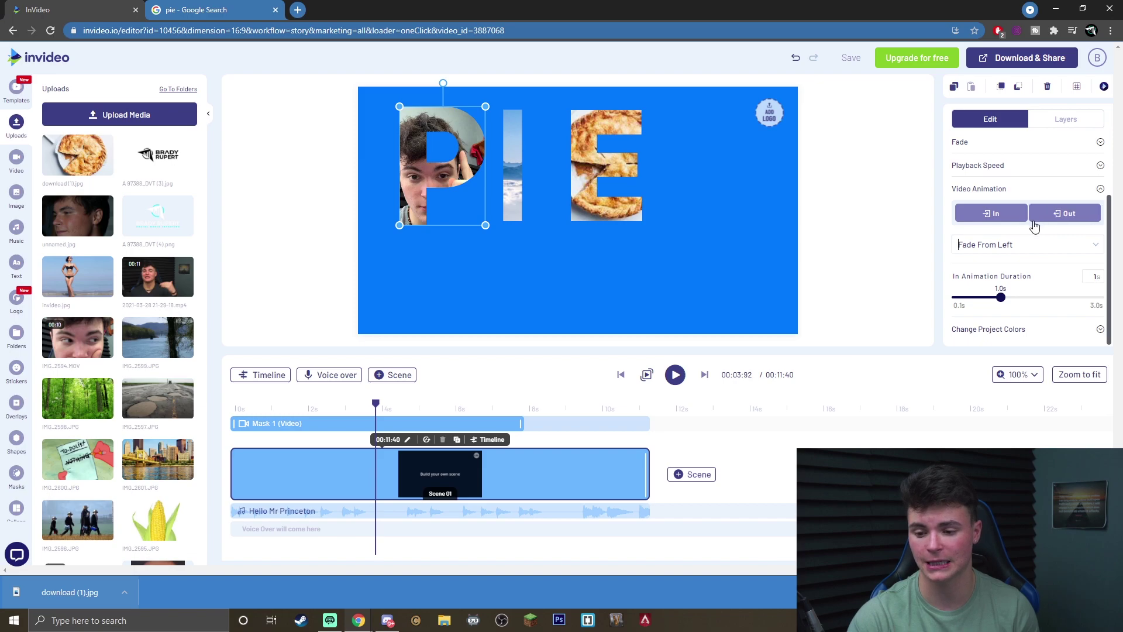
click(504, 151)
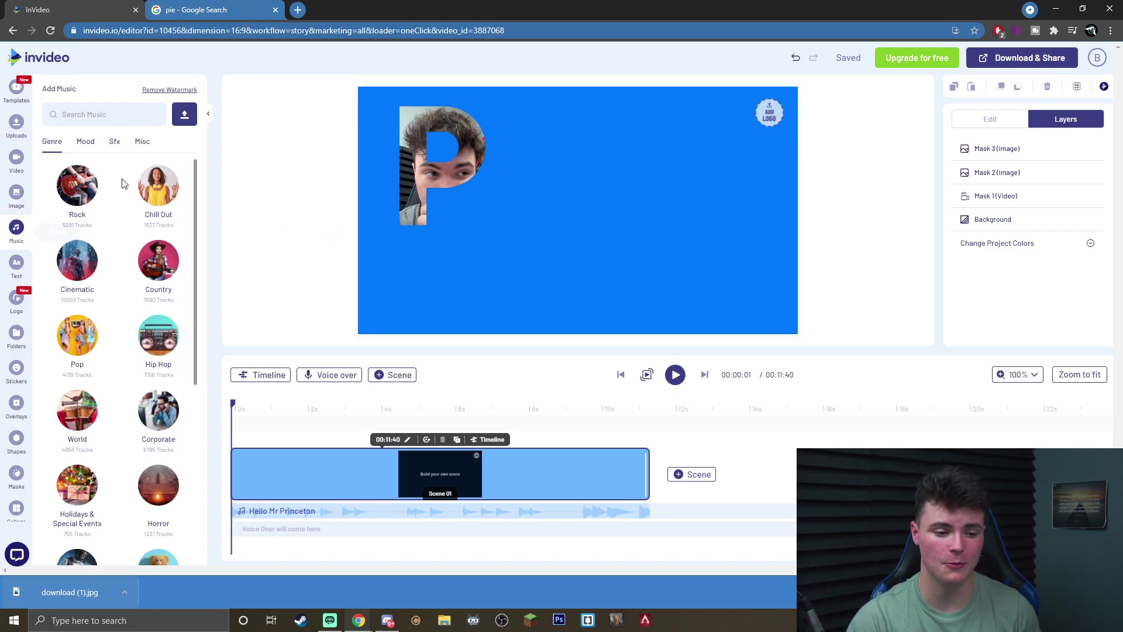
Step: Swap Hello Mr Princeton for the Chill Out track 'Chill out in the Evening' and preview it
scroll(75, 209, down, 1)
scroll(158, 295, up, 1)
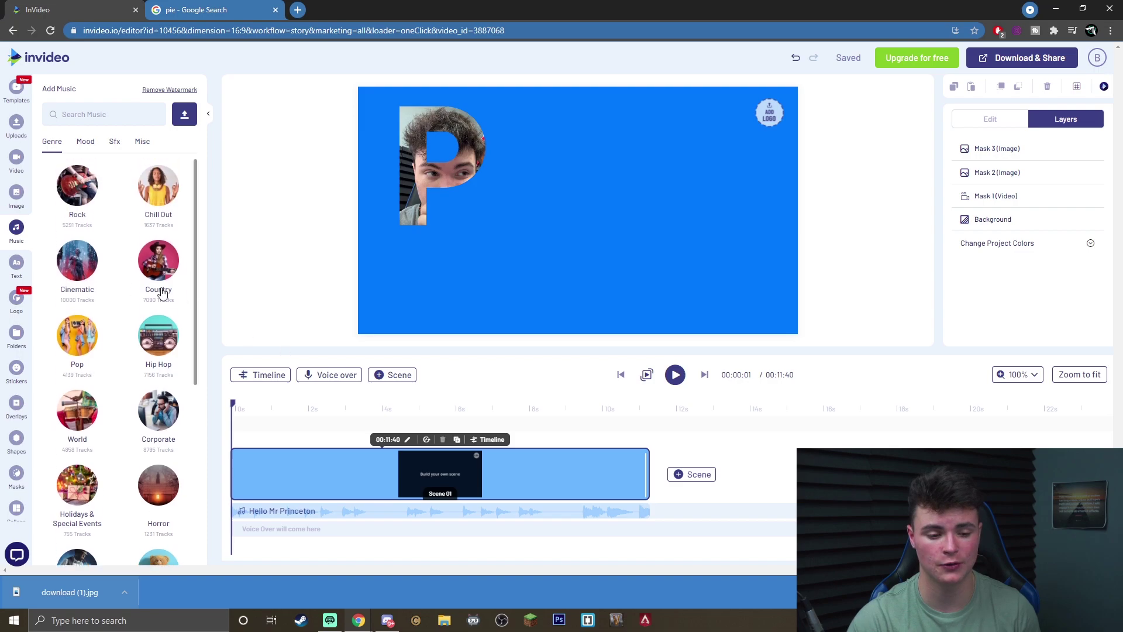
click(164, 180)
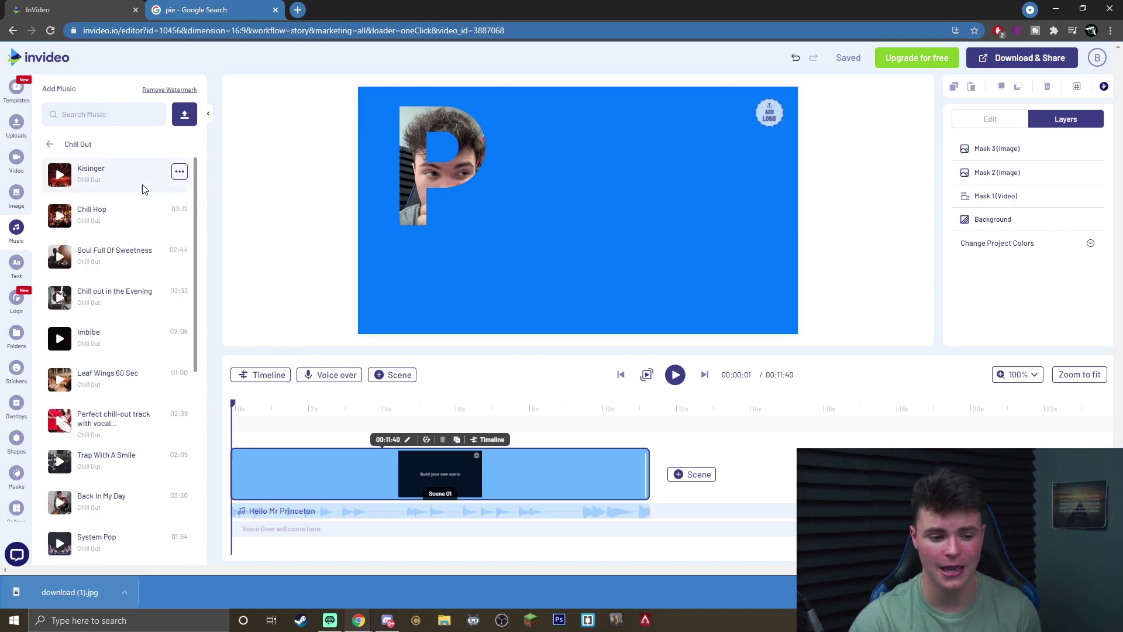
click(180, 294)
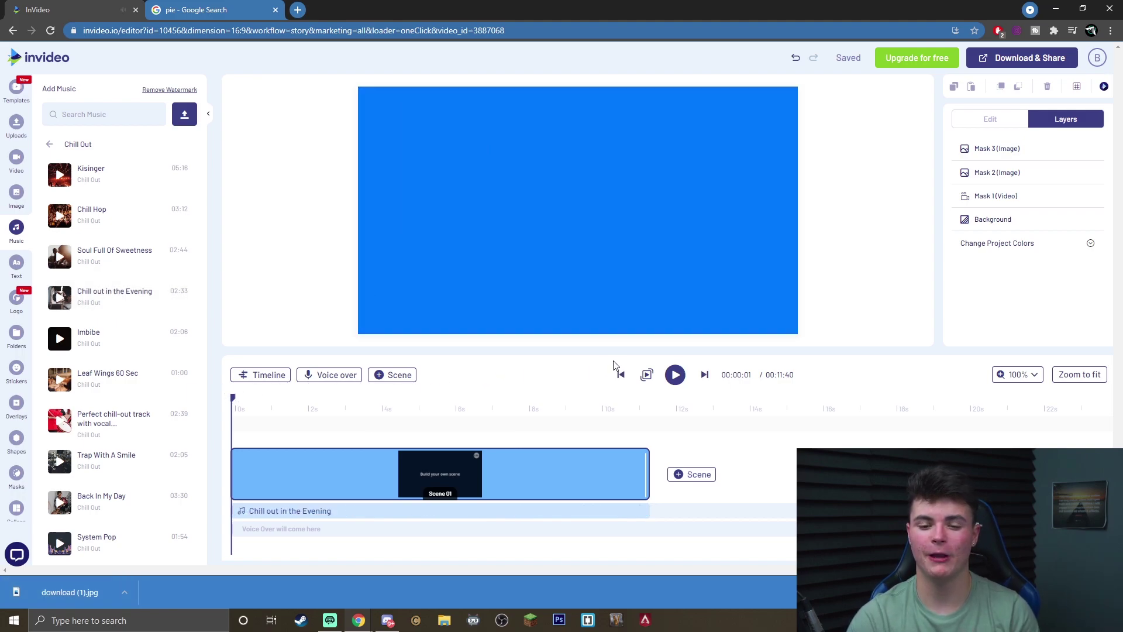
click(676, 377)
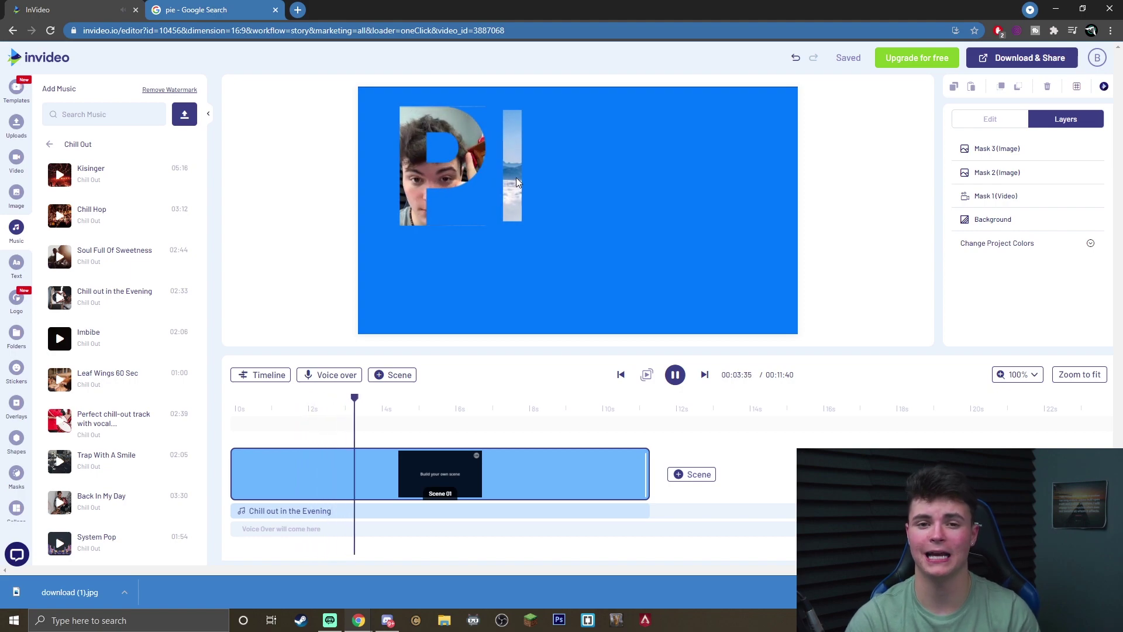
Step: Stop the preview and start exporting the finished PIE video
click(676, 381)
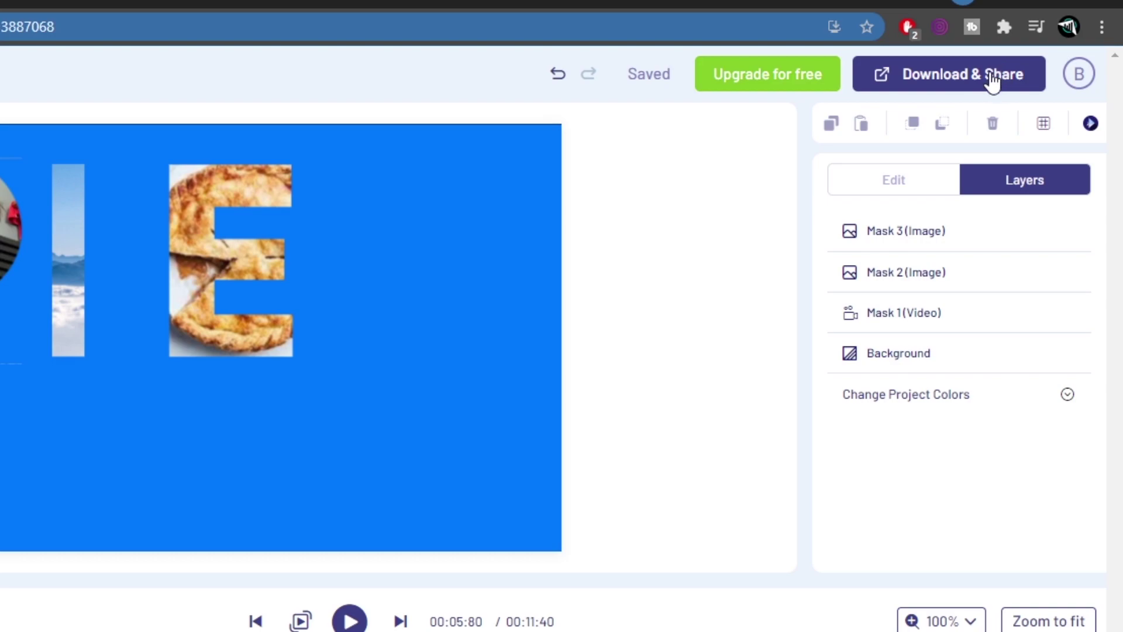
click(993, 82)
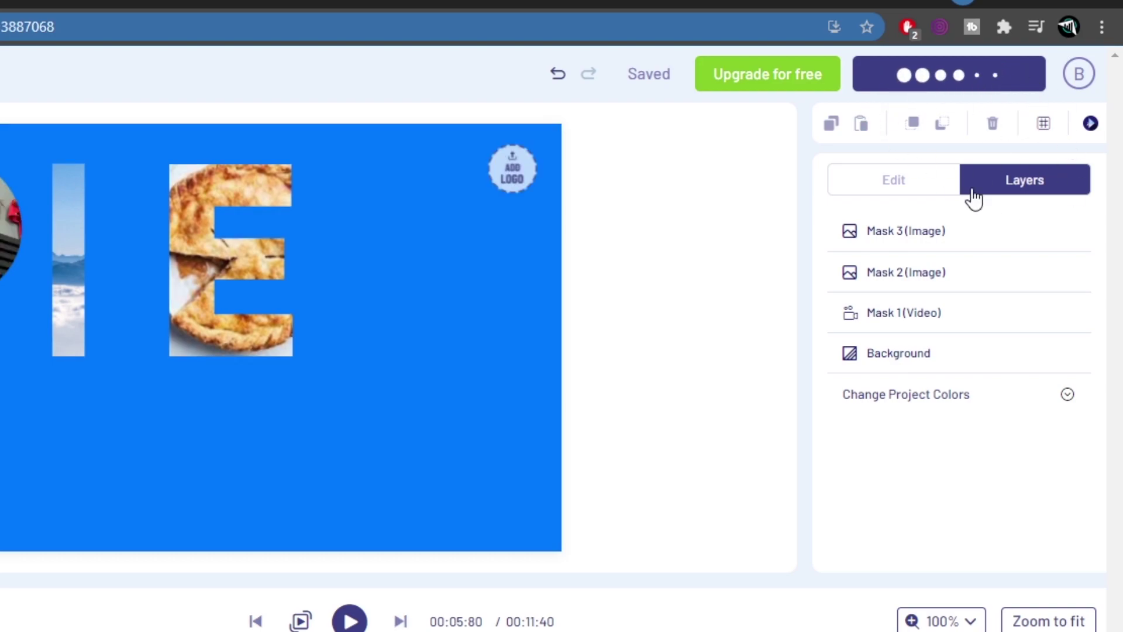
click(945, 253)
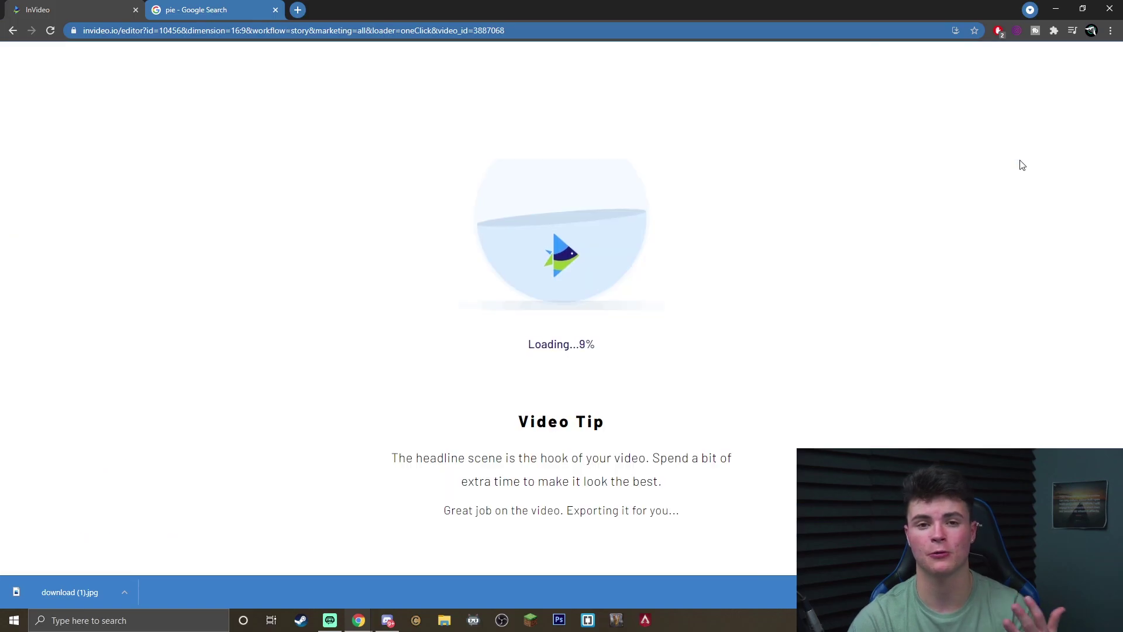